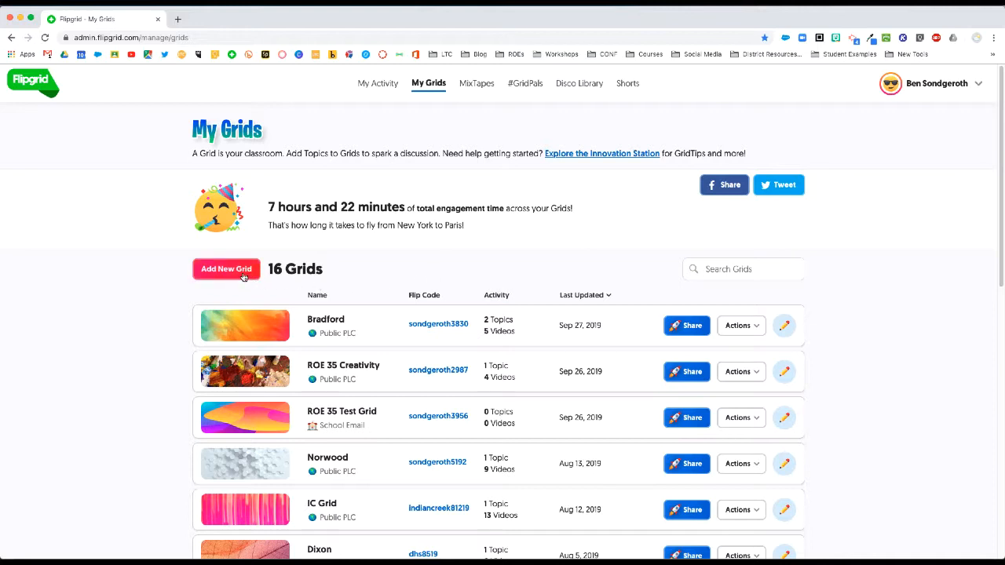
Step: Create a new grid named for its owner, set its type to School Email, and continue
scroll(395, 349, down, 10)
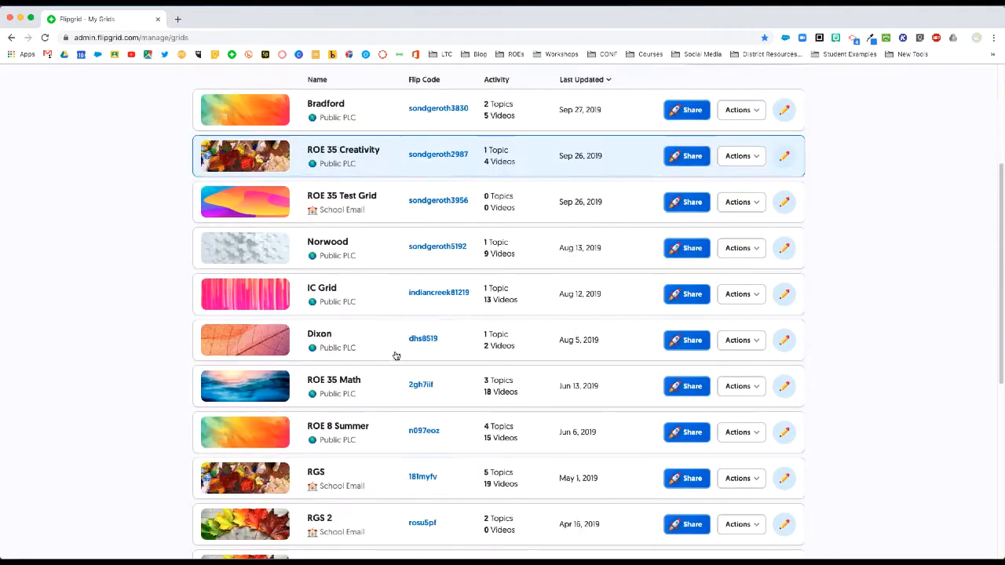
scroll(398, 354, up, 10)
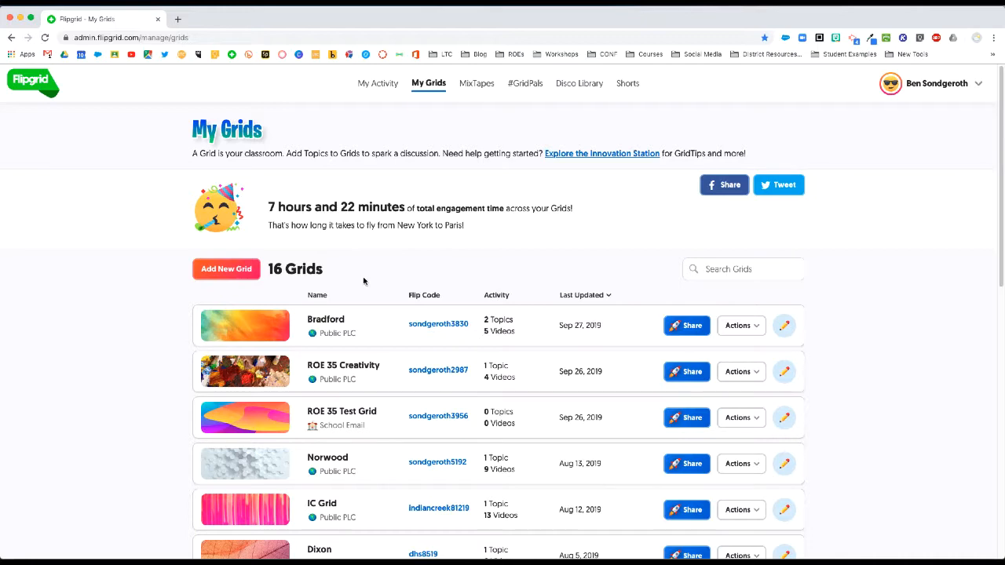
click(228, 271)
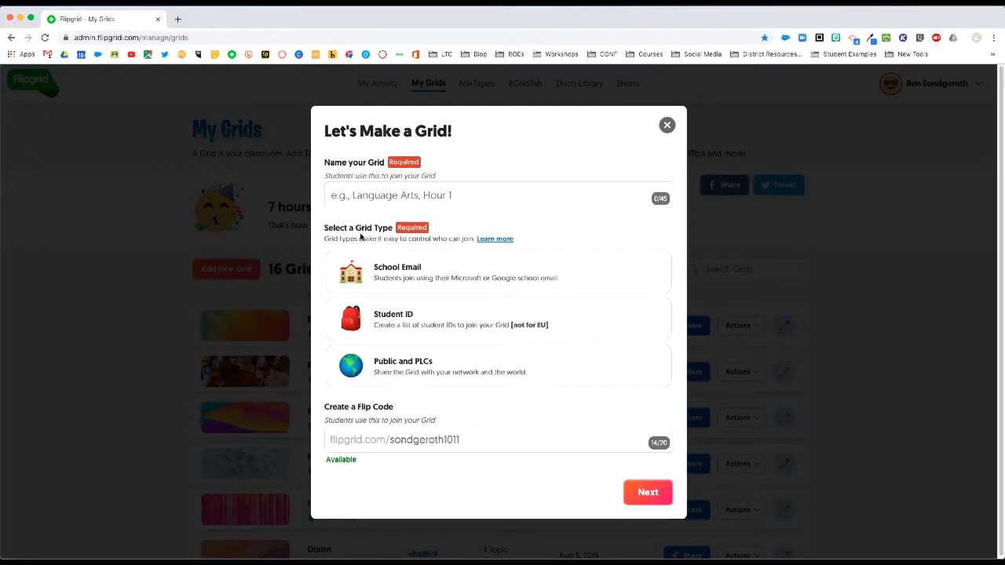
click(397, 199)
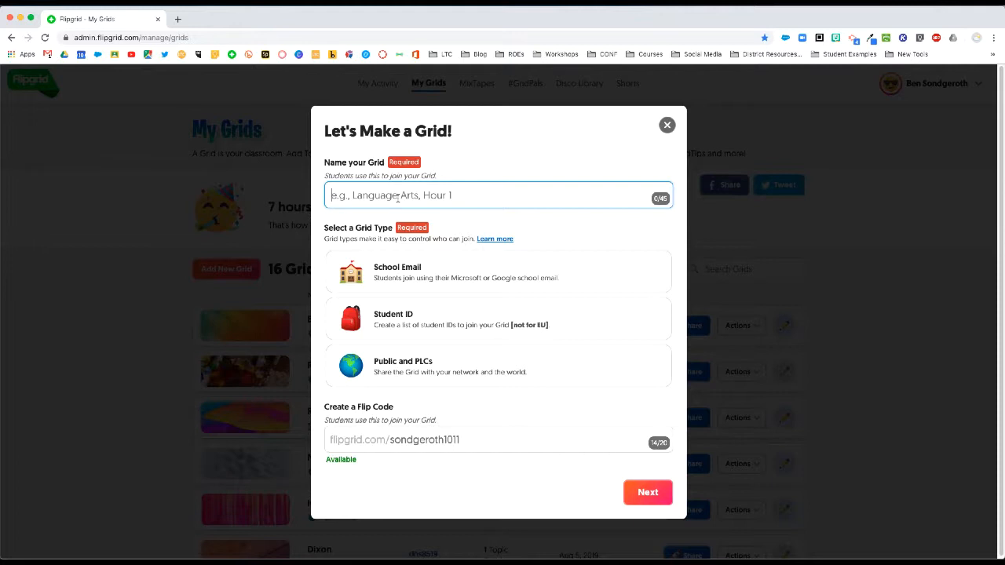
text(Sondgerath's )
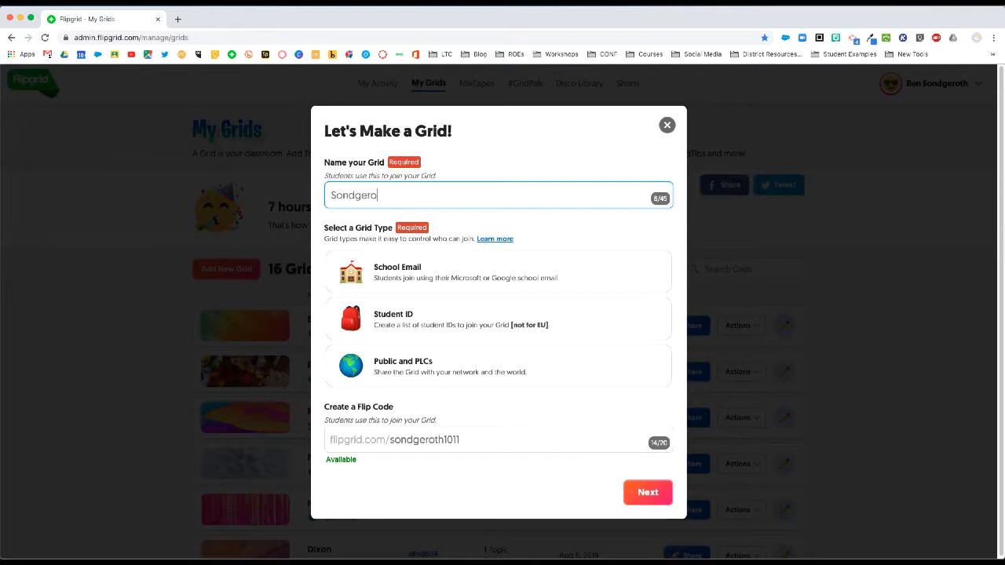
text(Grid)
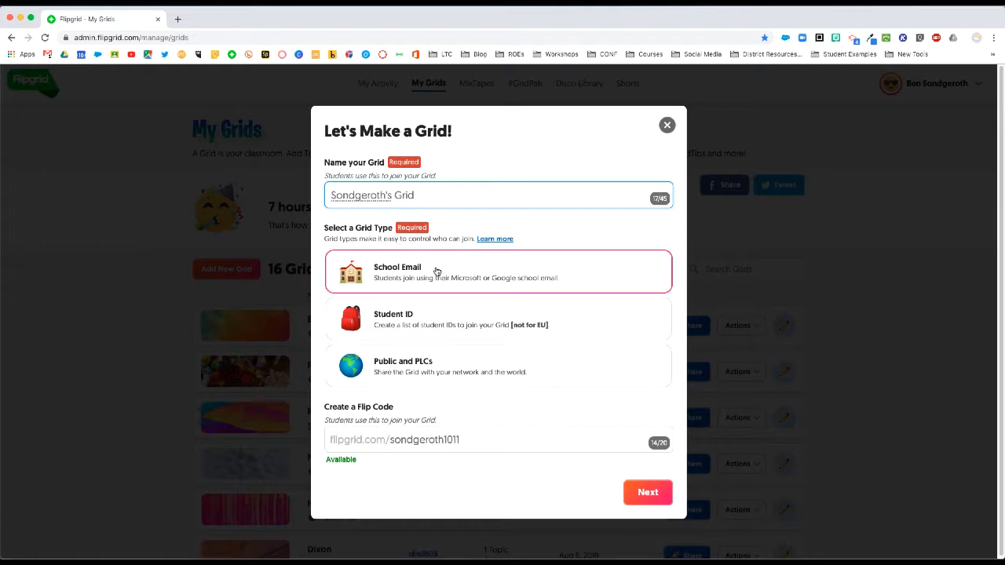
click(467, 273)
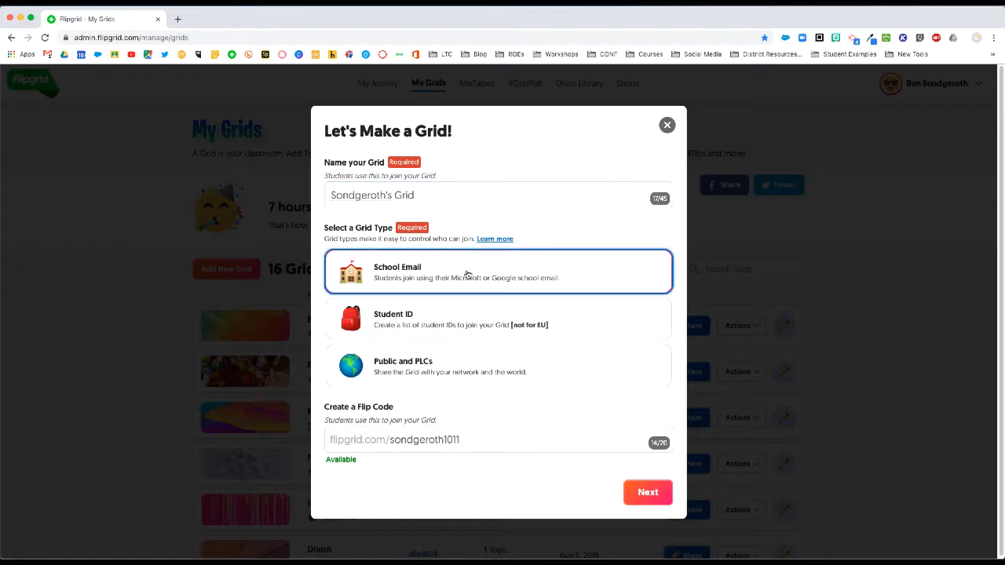
click(648, 495)
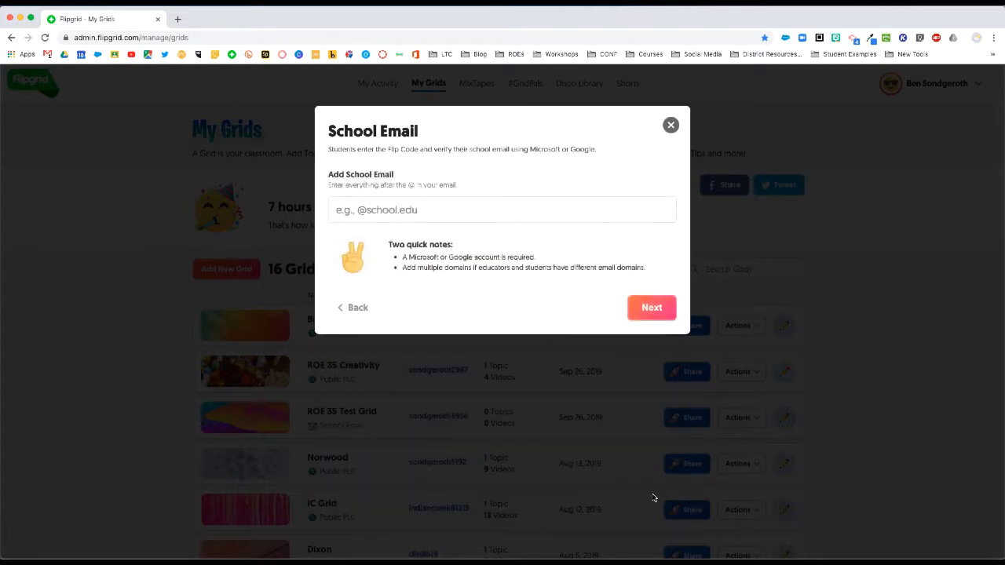
Step: Add ltcillinois.org as the allowed school email domain and finish creating the grid
click(448, 208)
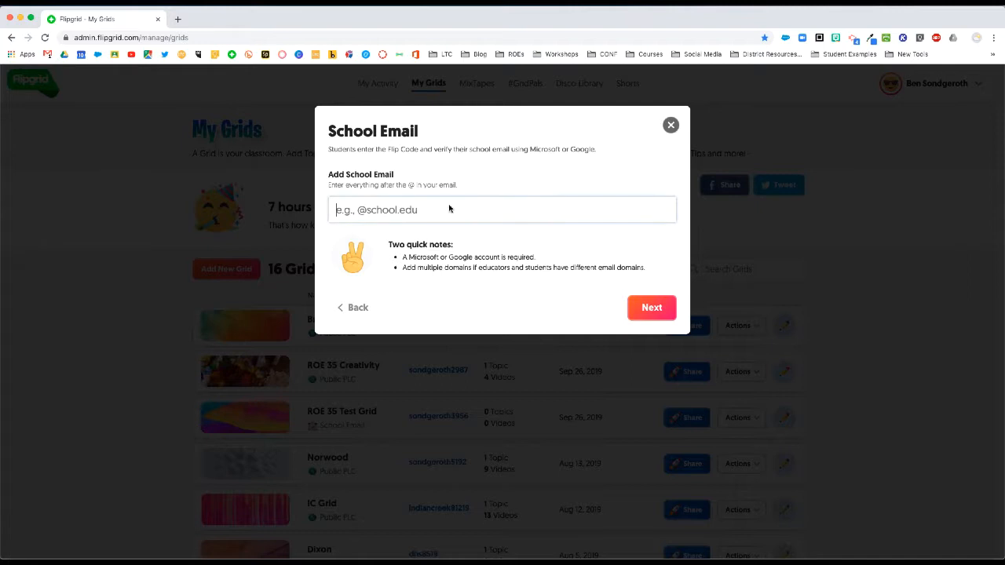
text(ltcillinois.org)
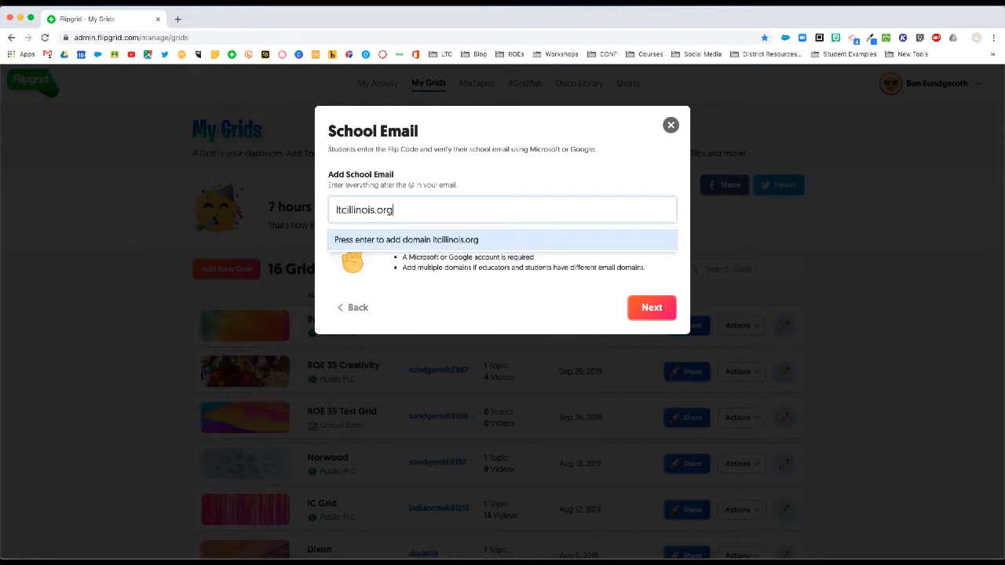
key(Return)
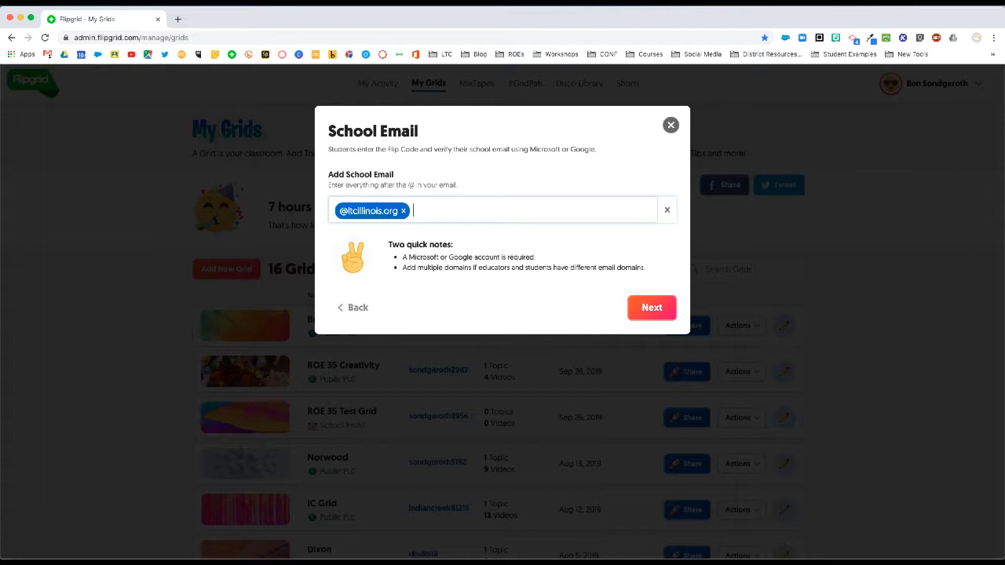
click(652, 312)
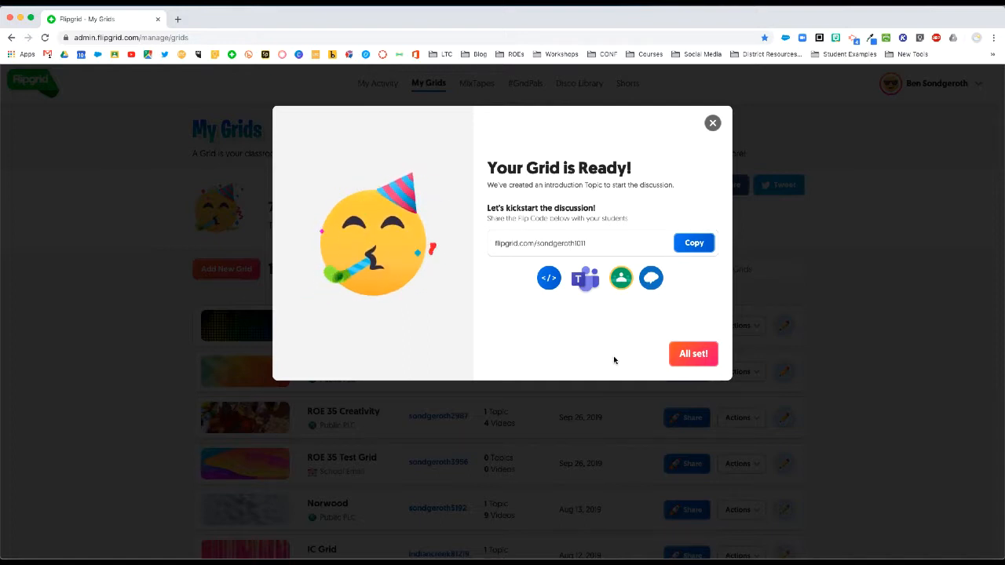
Step: Open the new grid, switch the Introductions! topic to Hidden, and start a new topic
click(696, 355)
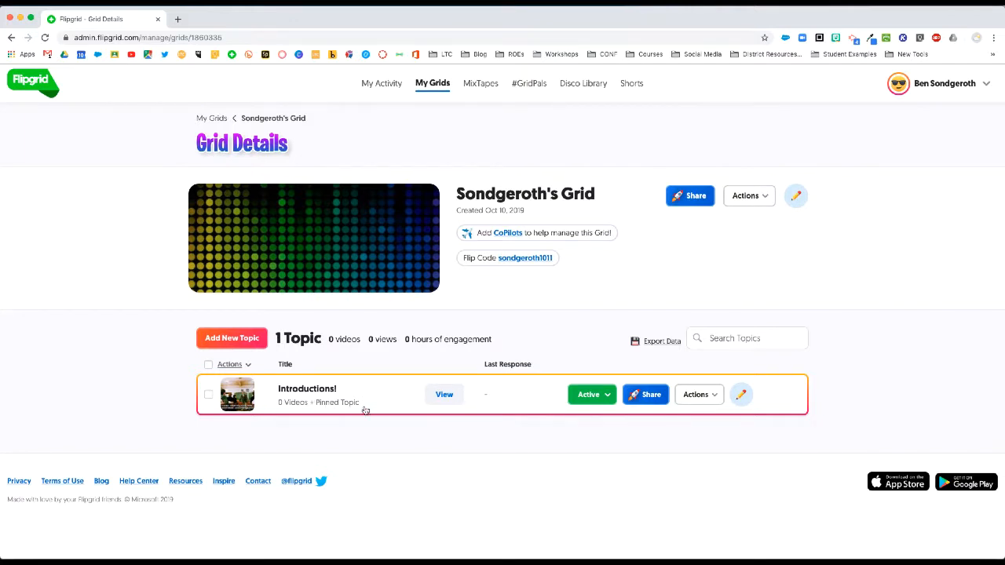
click(594, 404)
click(580, 455)
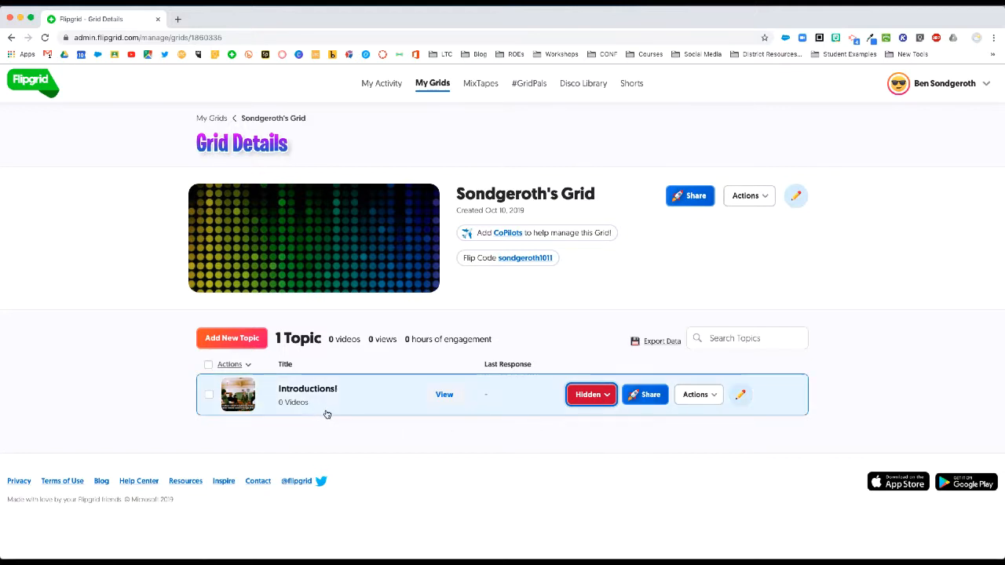
click(247, 339)
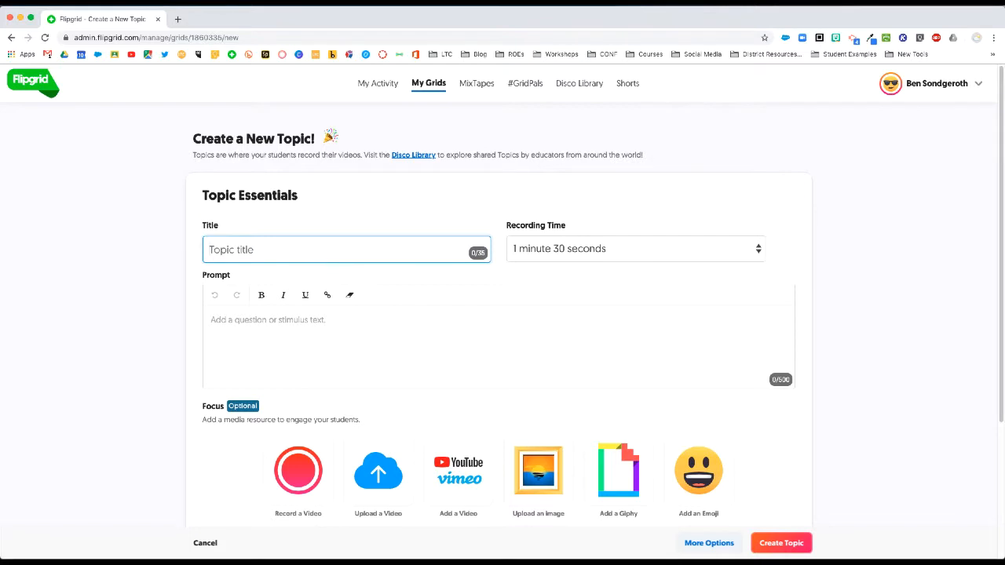
Step: Title the topic 'Video as an Assessment tool' with prompt 'How do you see yourself using video for assessment?'
text(Video as an Assessmen)
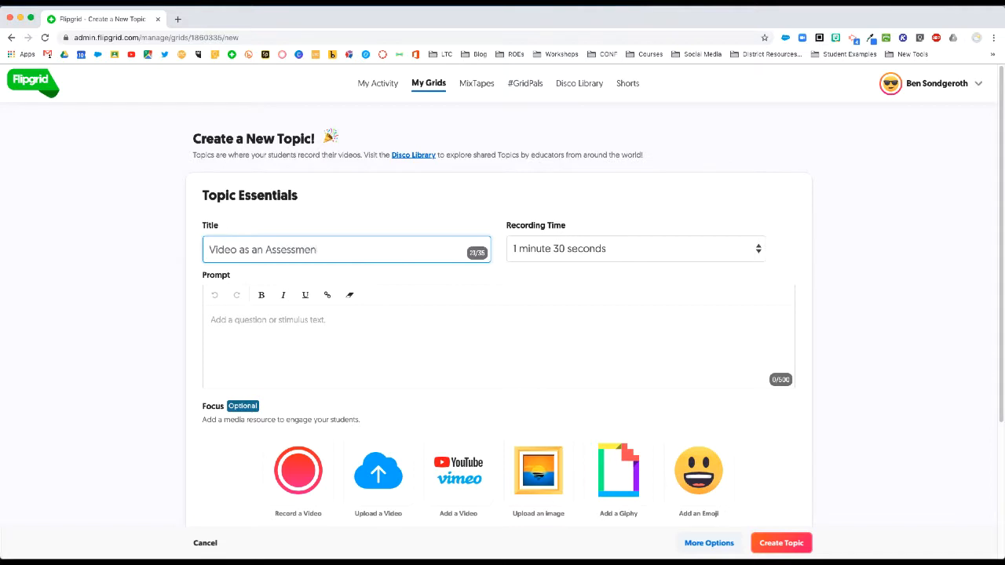
text(t tool)
click(318, 342)
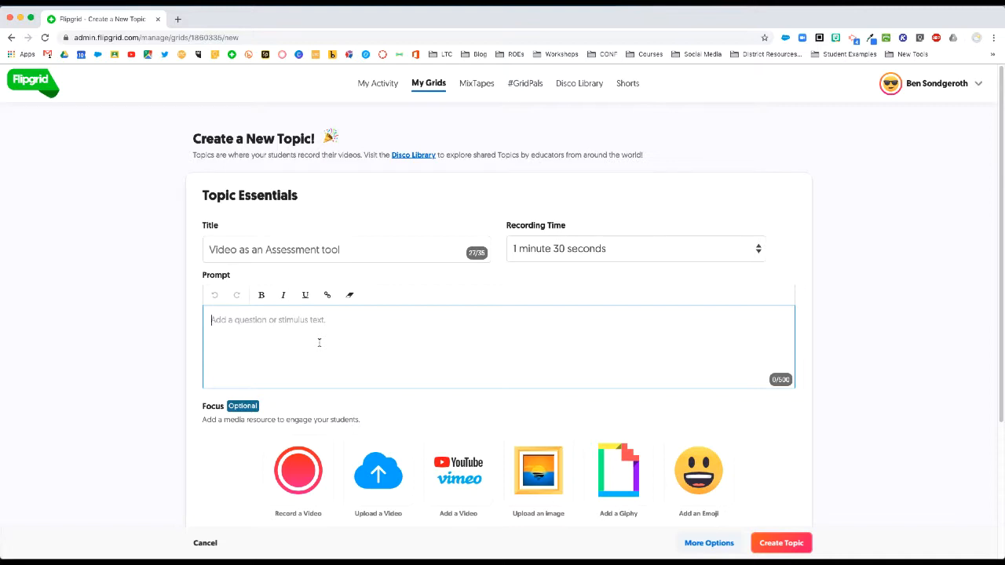
text(How do y)
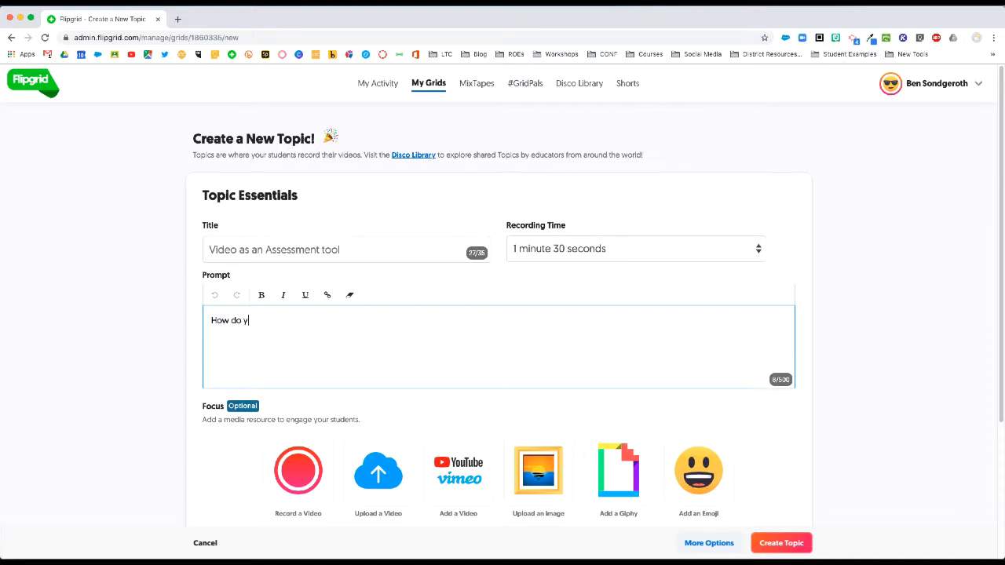
text(ou see yourself using video )
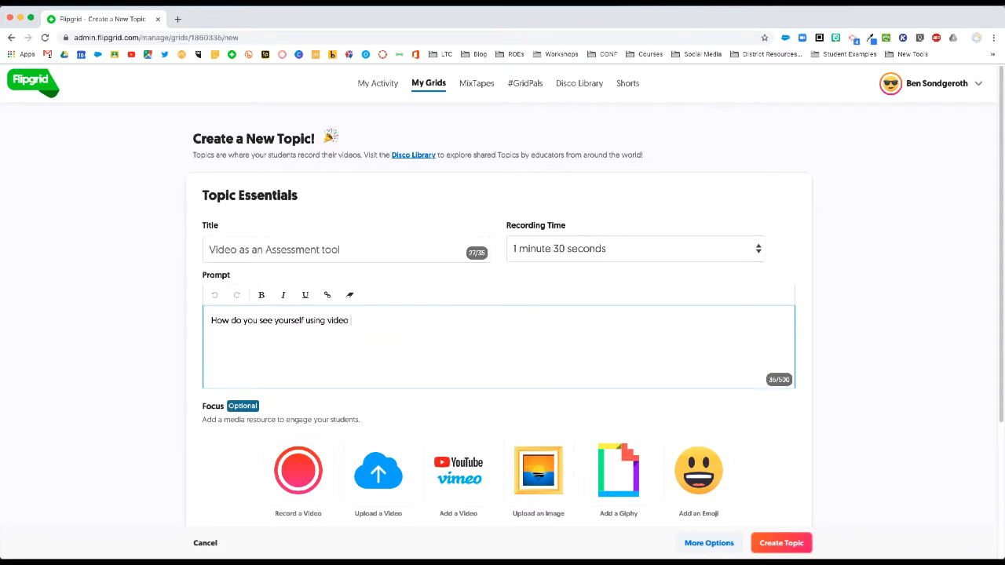
text(for assessment?)
scroll(448, 437, down, 5)
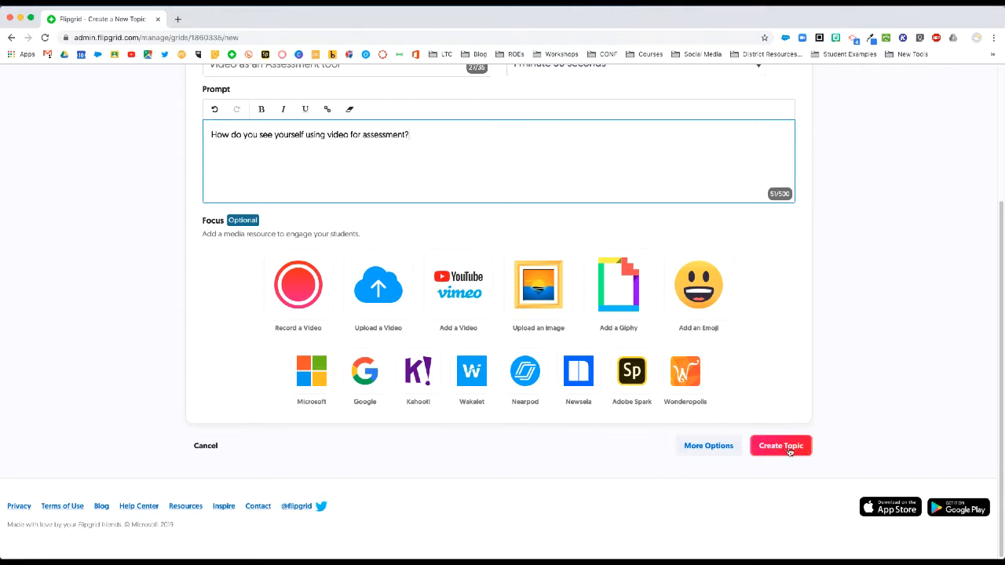
click(709, 446)
scroll(553, 459, down, 3)
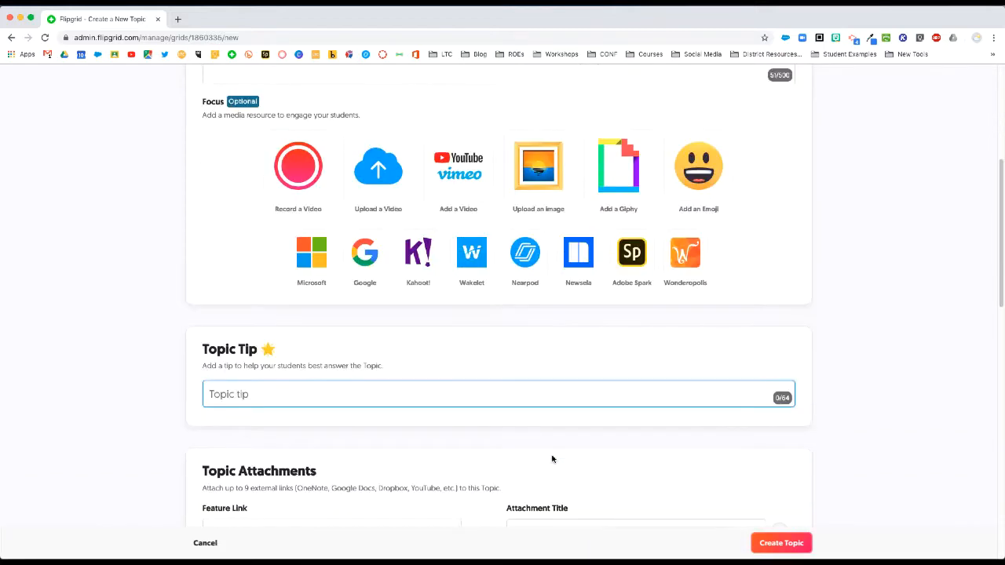
scroll(553, 453, down, 4)
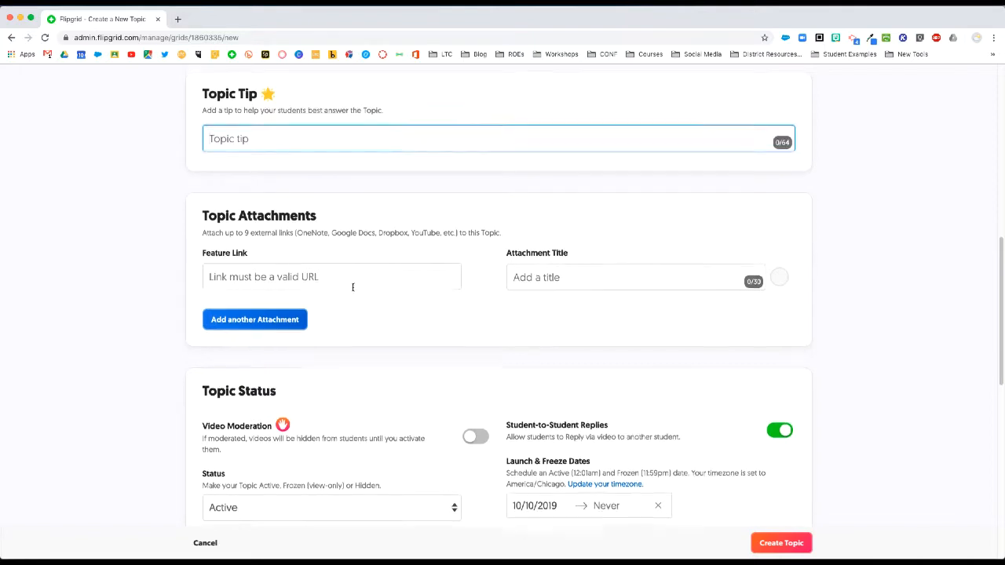
scroll(369, 270, down, 2)
click(319, 208)
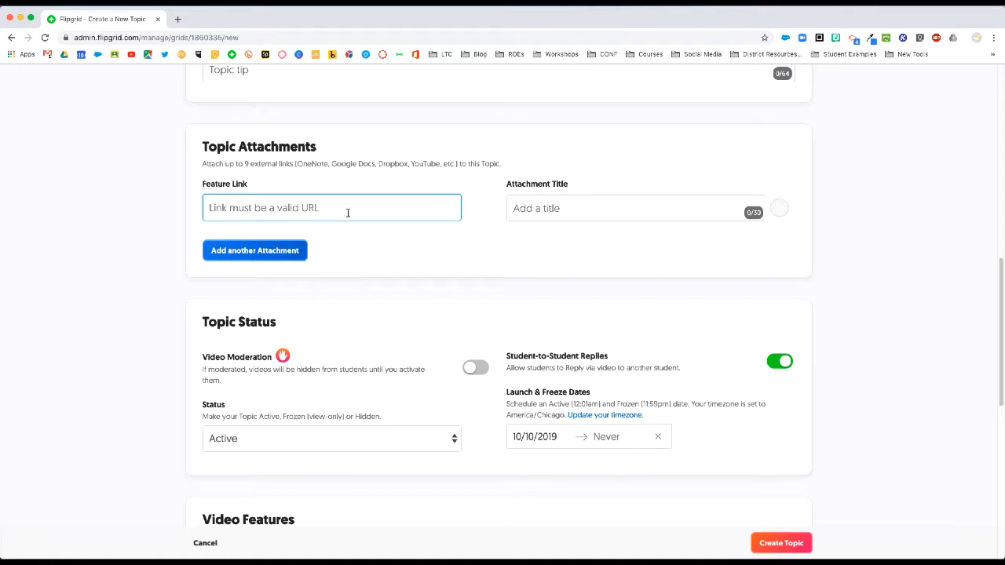
scroll(417, 248, down, 3)
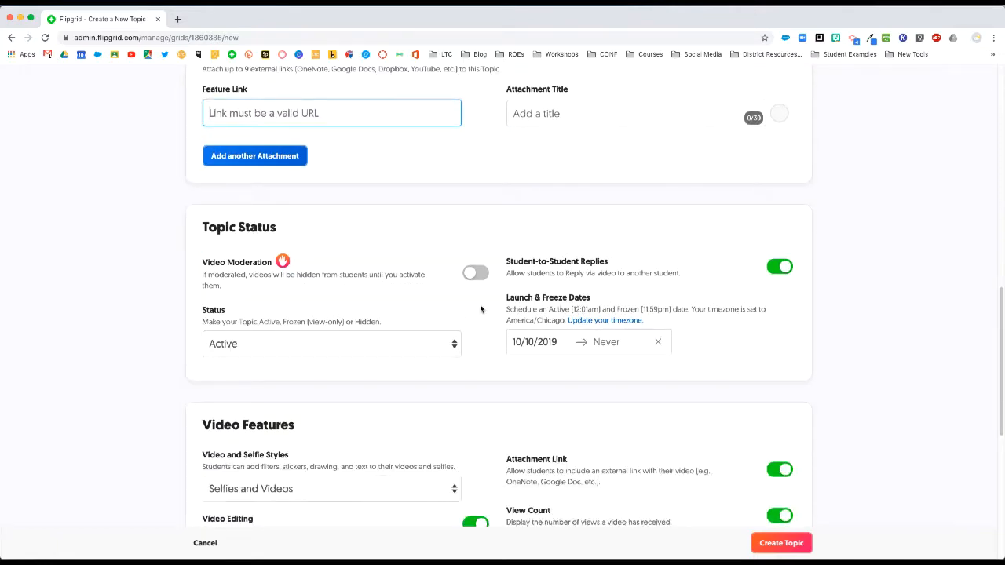
scroll(480, 310, up, 4)
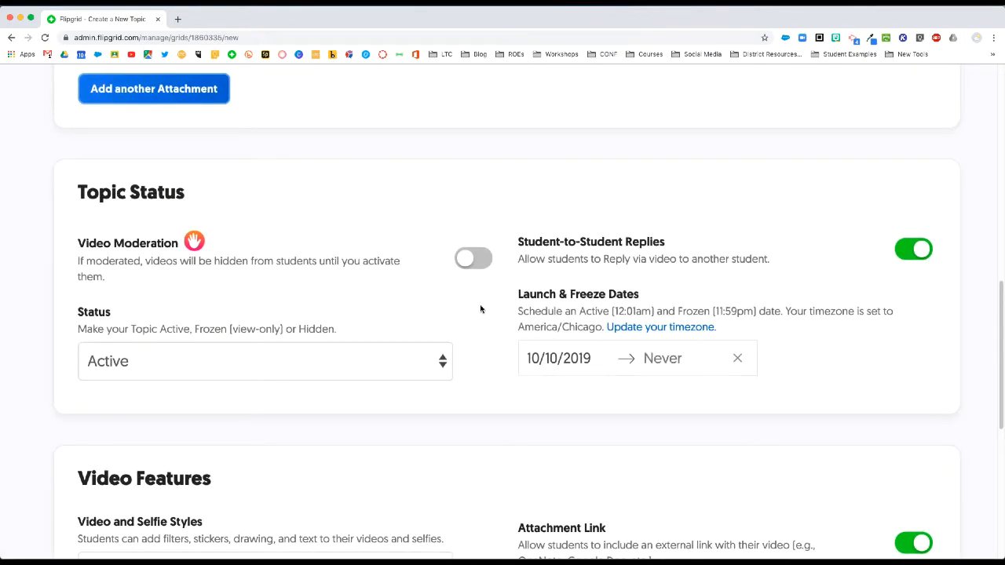
click(477, 259)
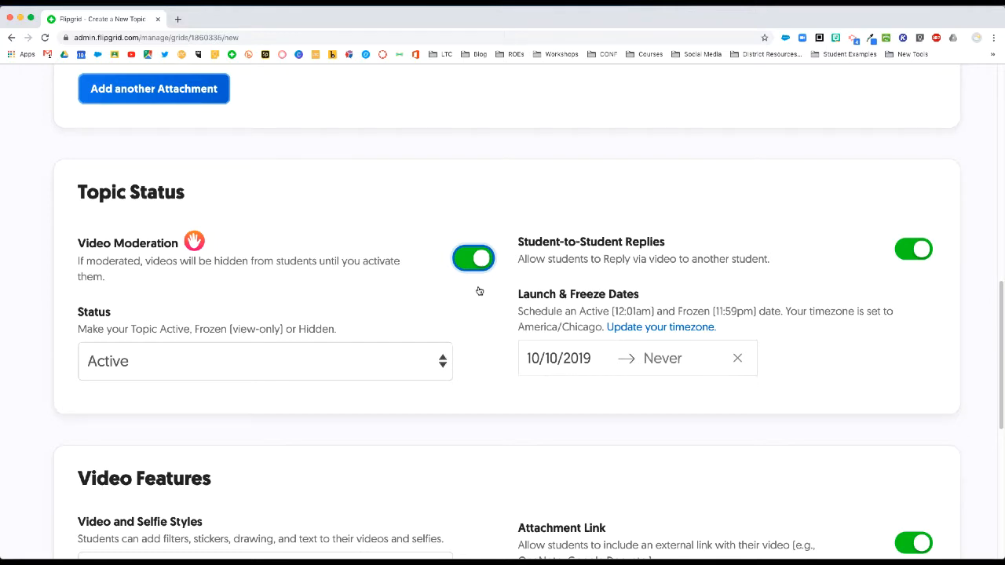
click(473, 258)
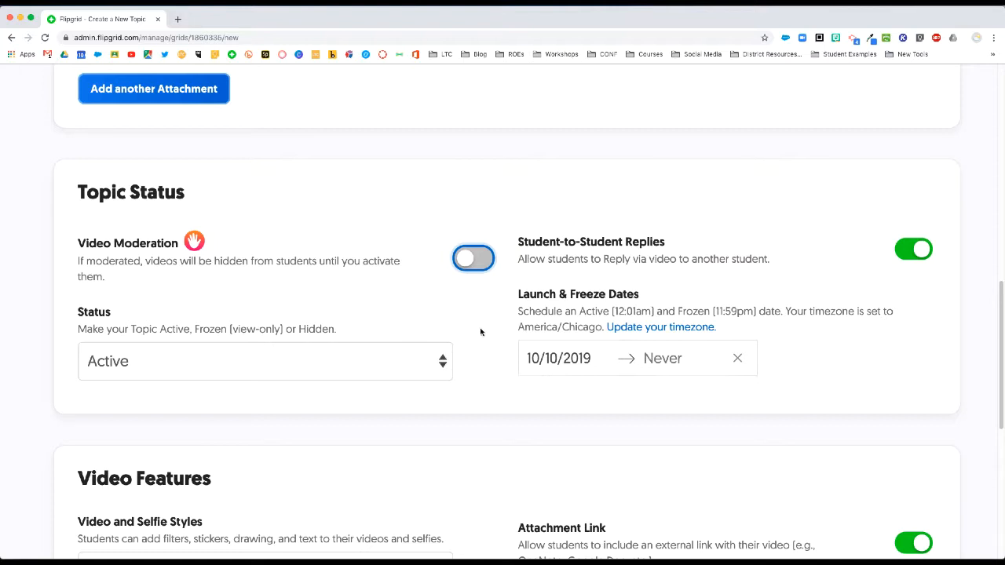
click(188, 362)
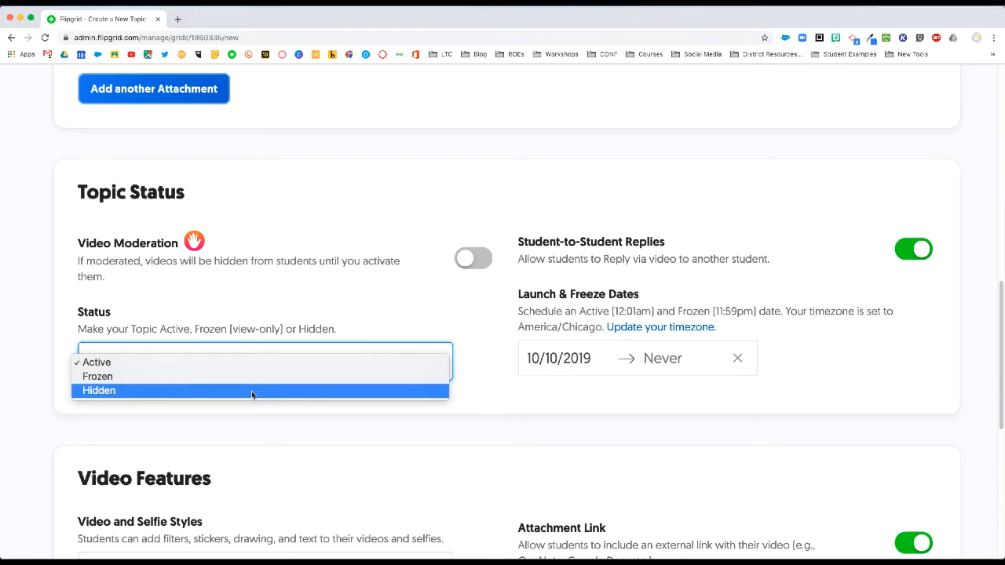
click(493, 411)
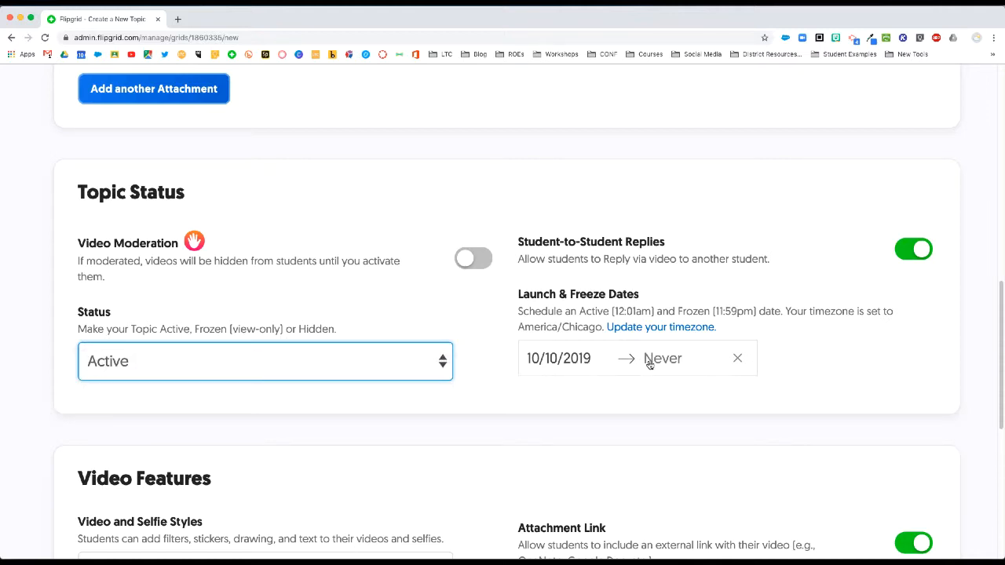
scroll(582, 378, down, 5)
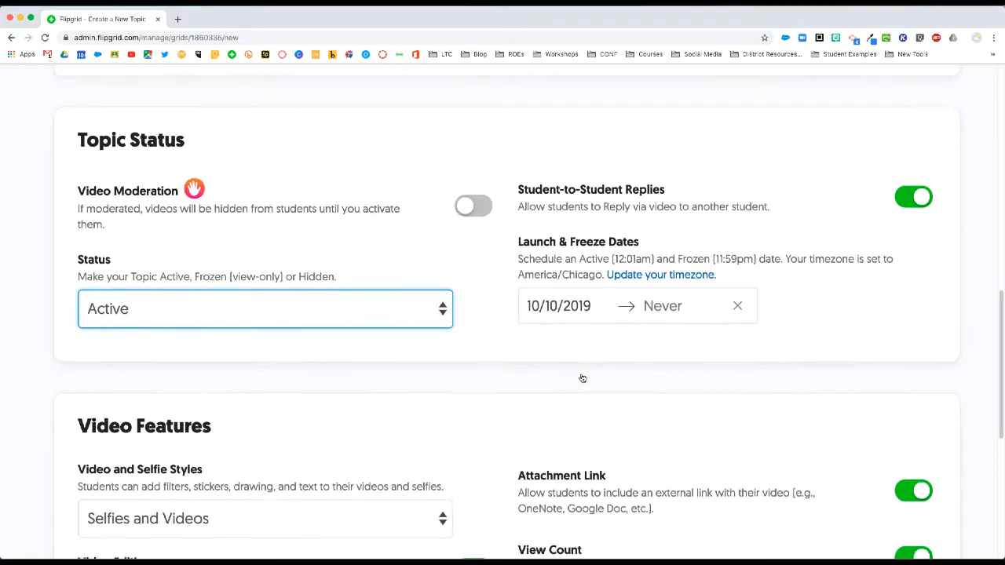
scroll(582, 378, down, 3)
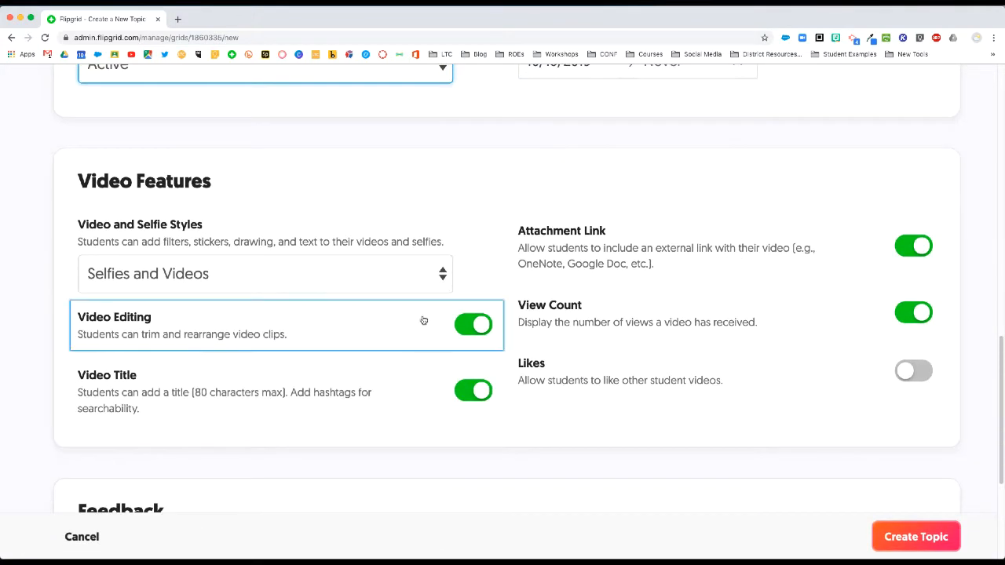
click(292, 269)
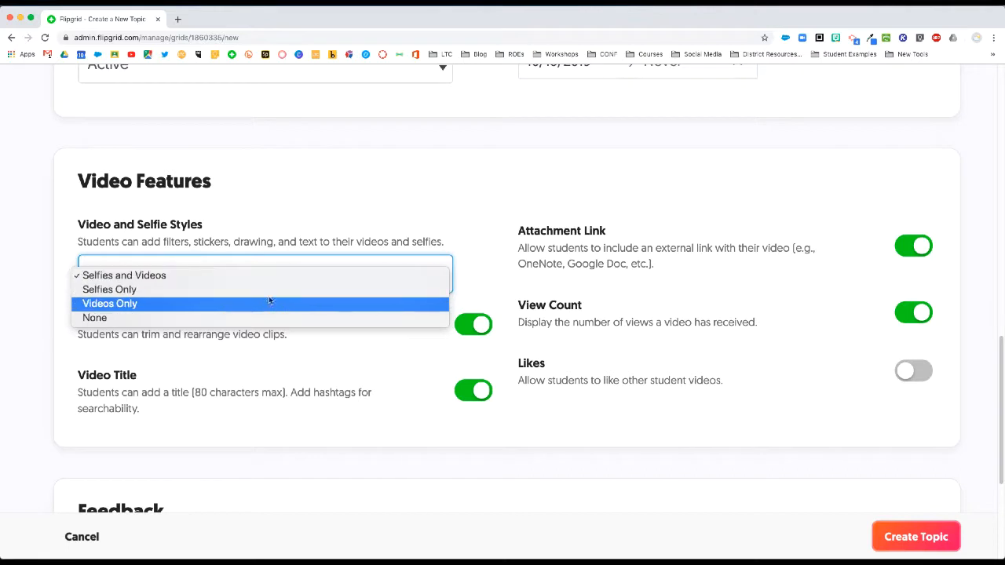
click(496, 271)
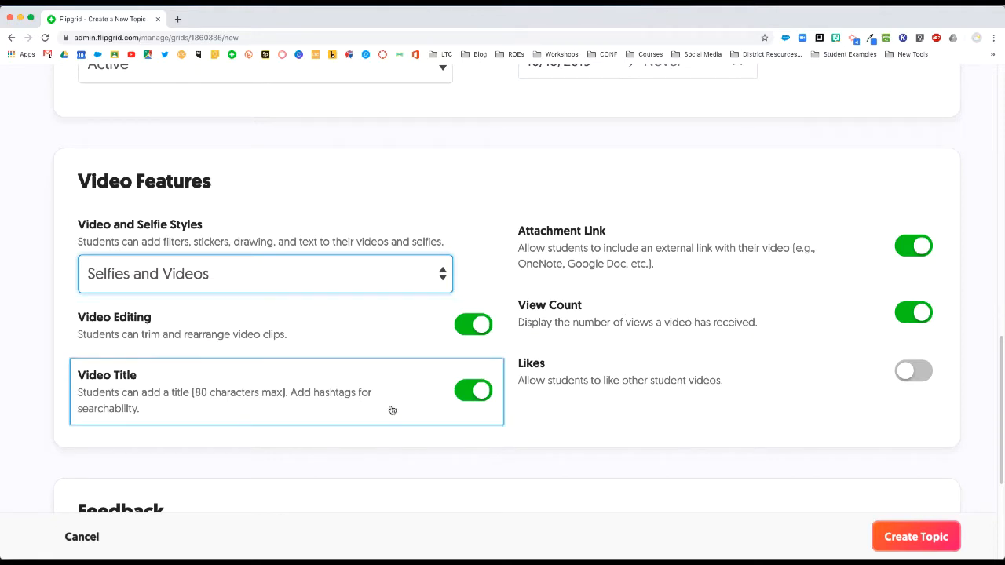
click(912, 375)
click(913, 374)
scroll(810, 386, down, 1)
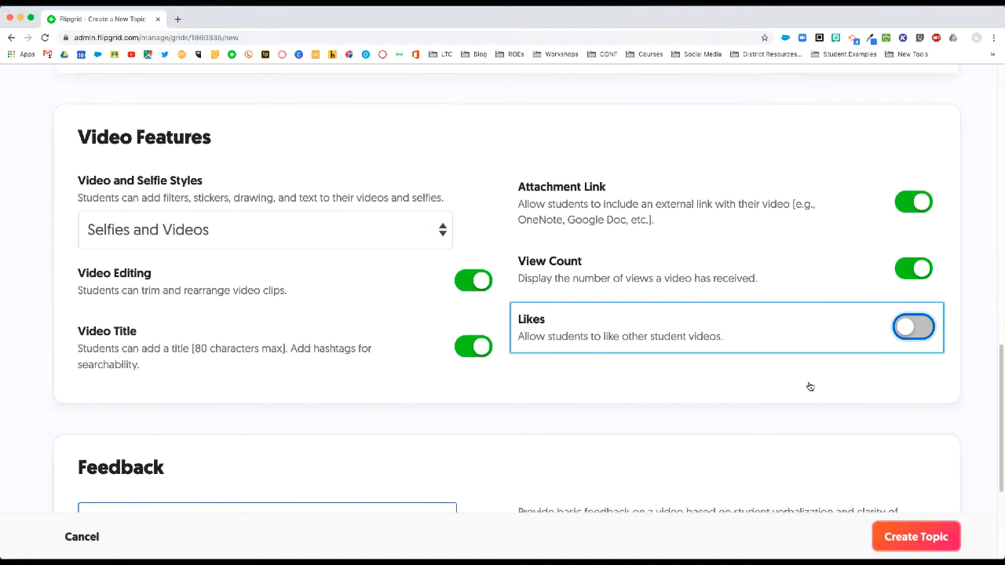
scroll(809, 386, down, 5)
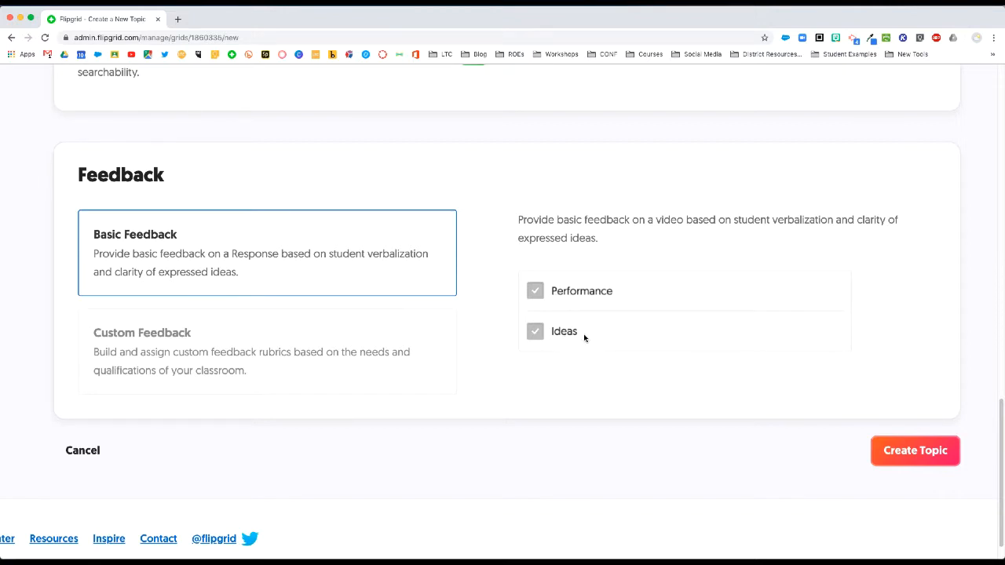
Step: Keep Basic Feedback as the feedback type and create the topic
click(310, 336)
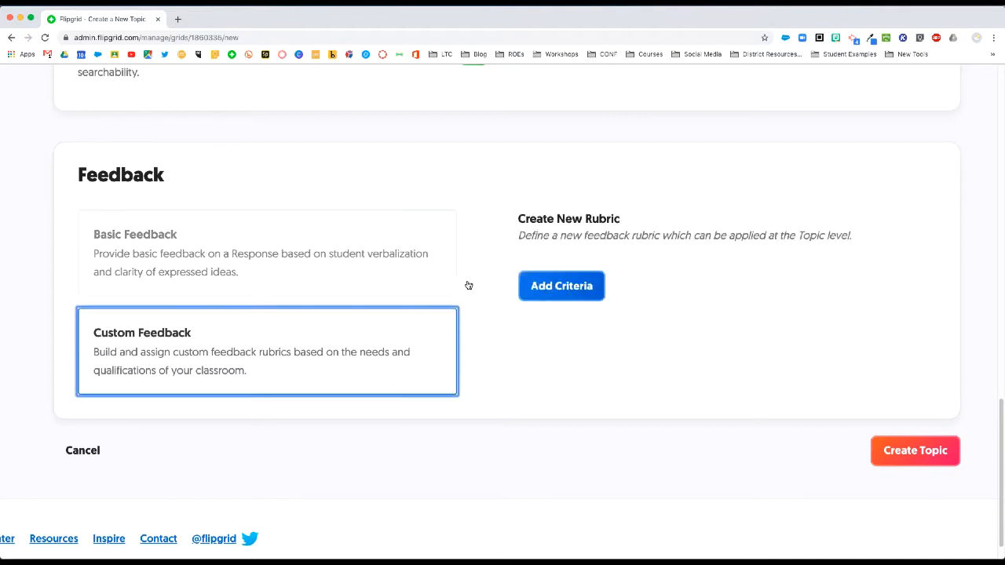
click(362, 267)
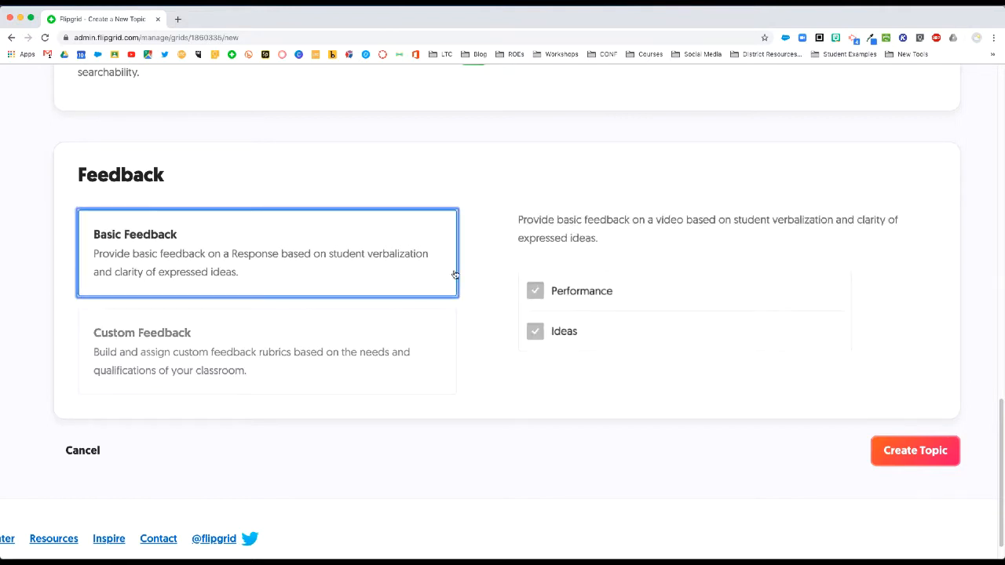
scroll(454, 275, down, 5)
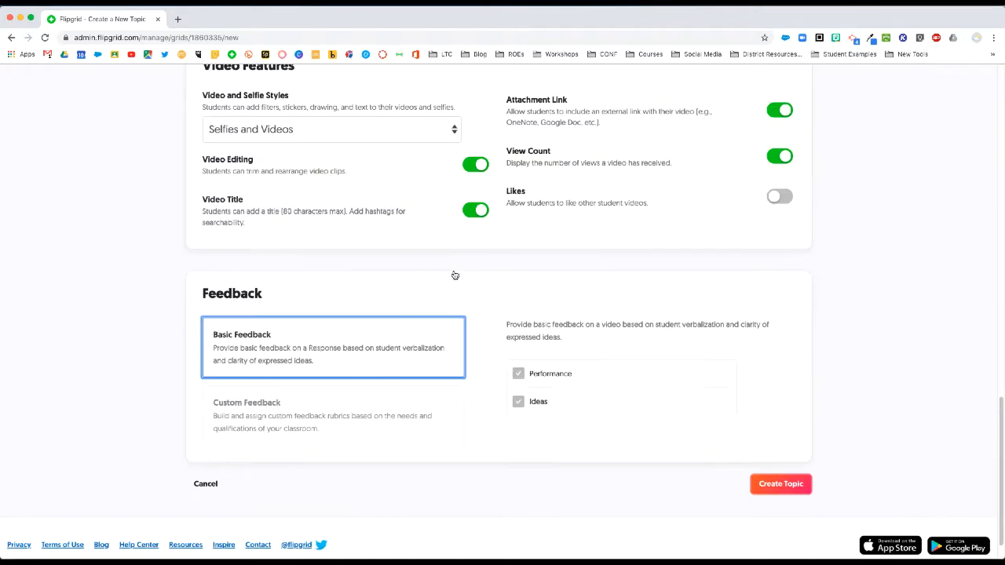
click(781, 485)
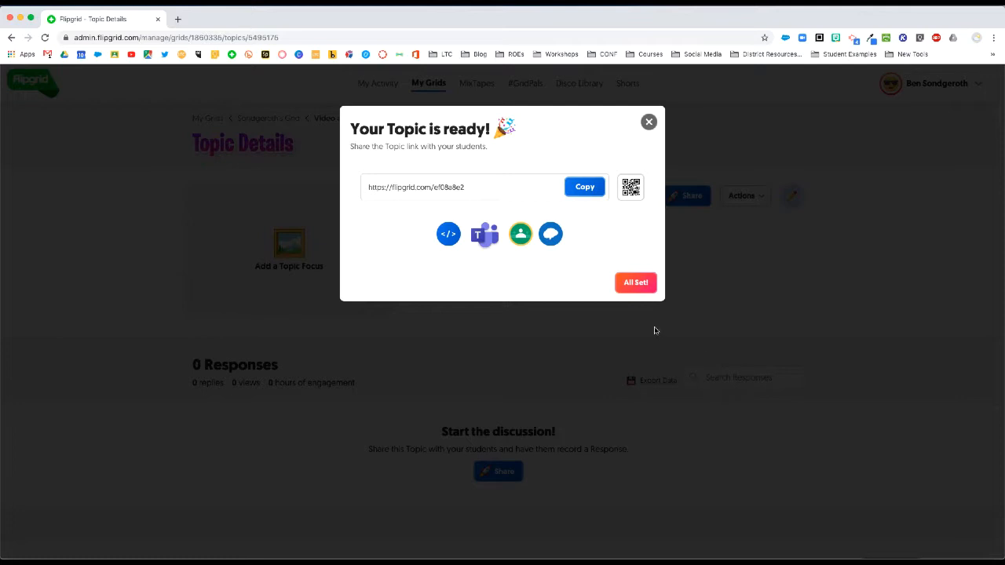
Step: Copy the topic's share link, preview its QR code, and share it to Google Classroom
click(588, 188)
click(631, 189)
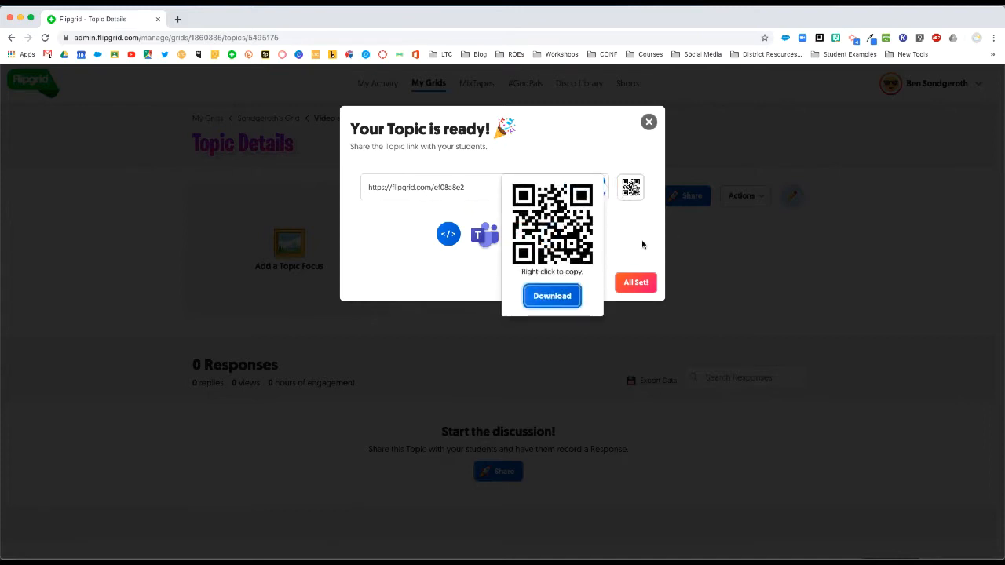
click(632, 189)
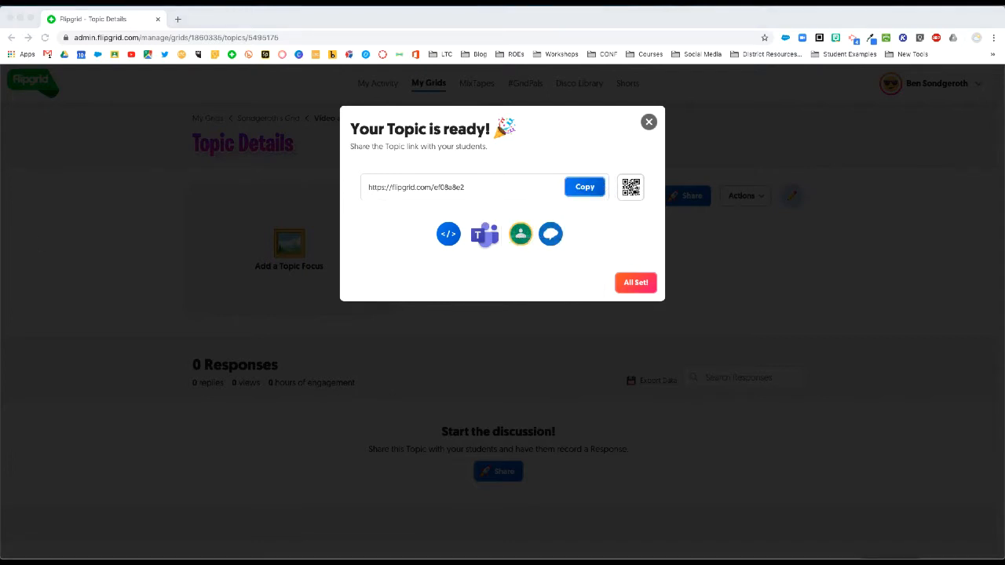
click(519, 233)
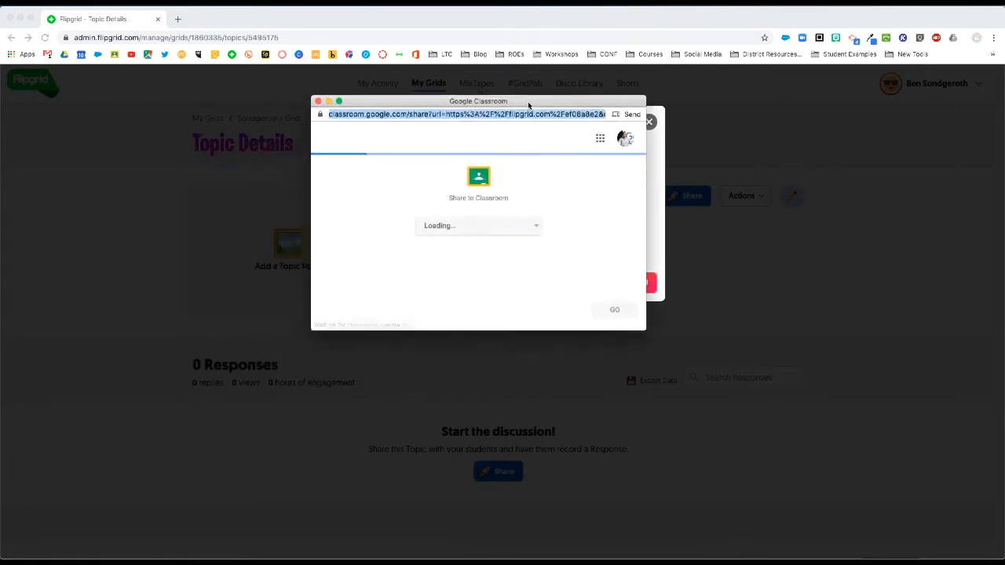
Step: Pick History Class in the Classroom share window, then close it without posting
drag(527, 105, 442, 115)
click(428, 240)
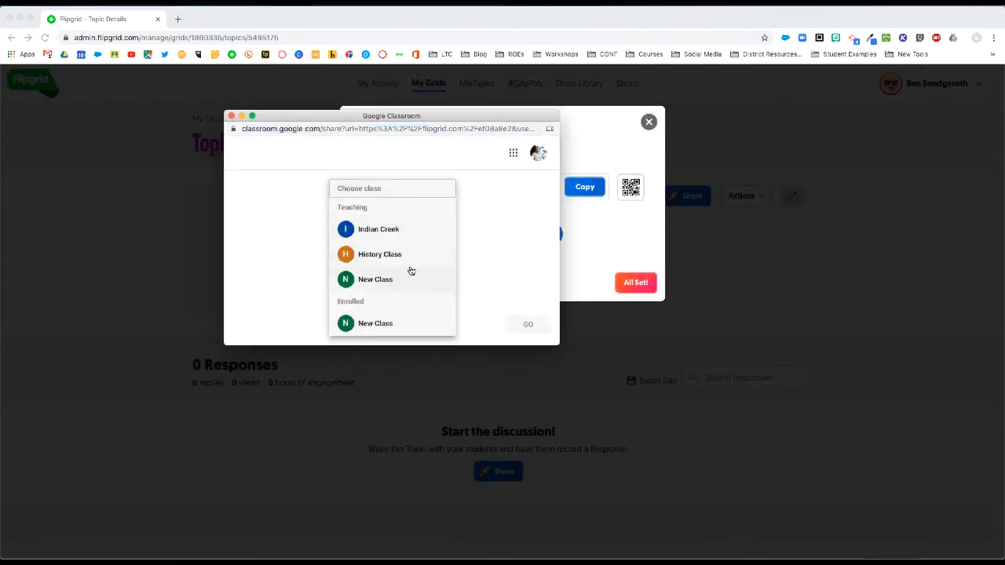
click(406, 260)
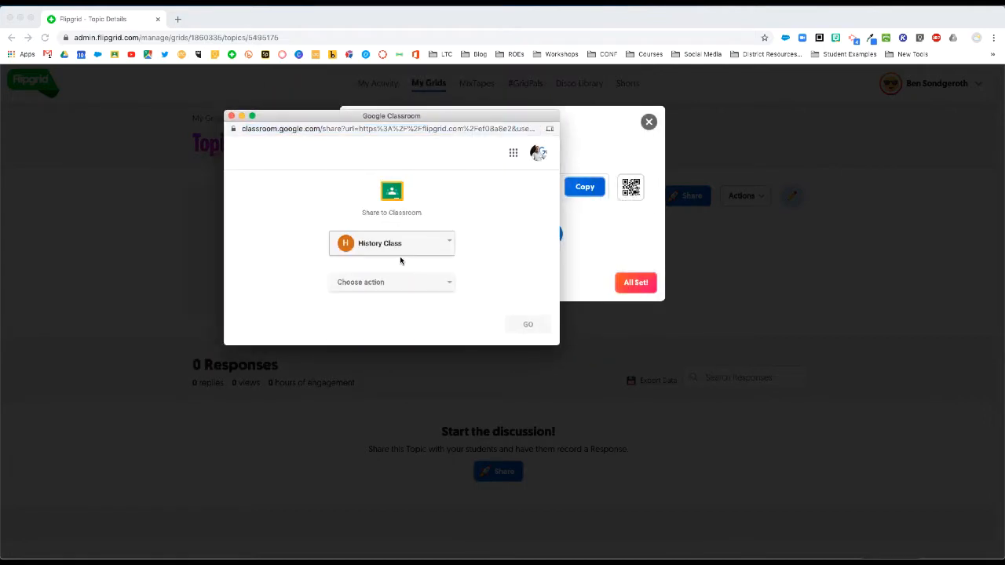
click(386, 288)
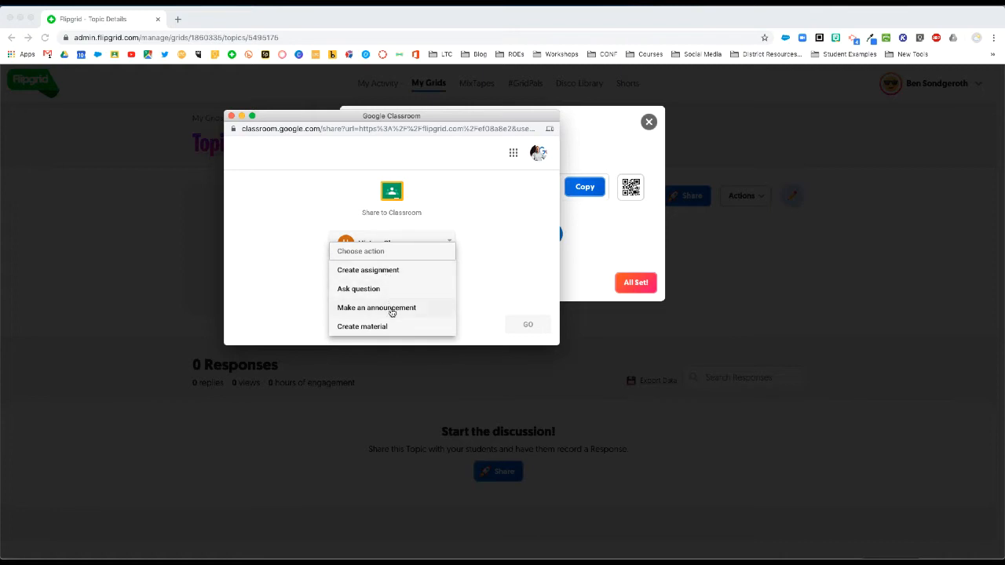
click(534, 239)
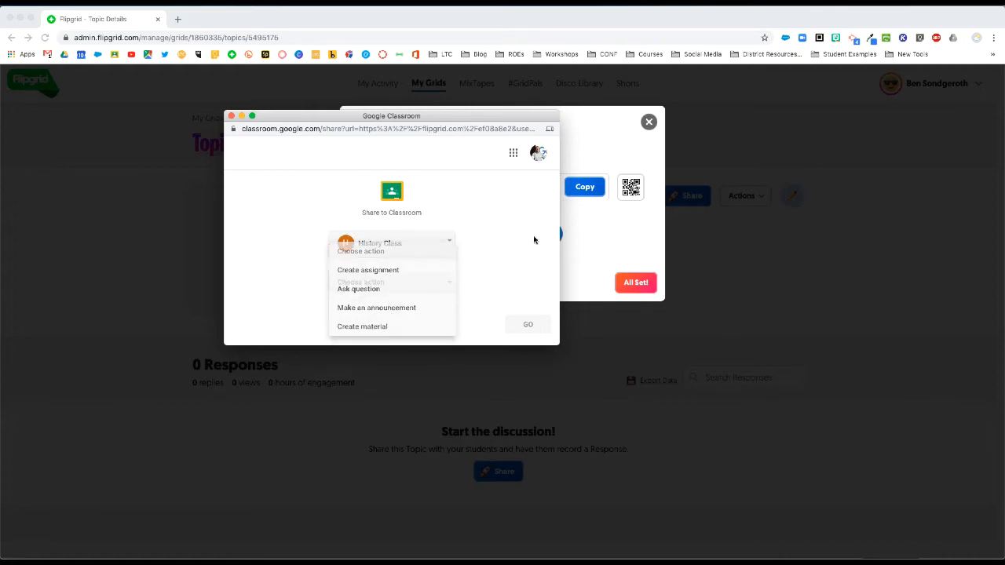
click(231, 116)
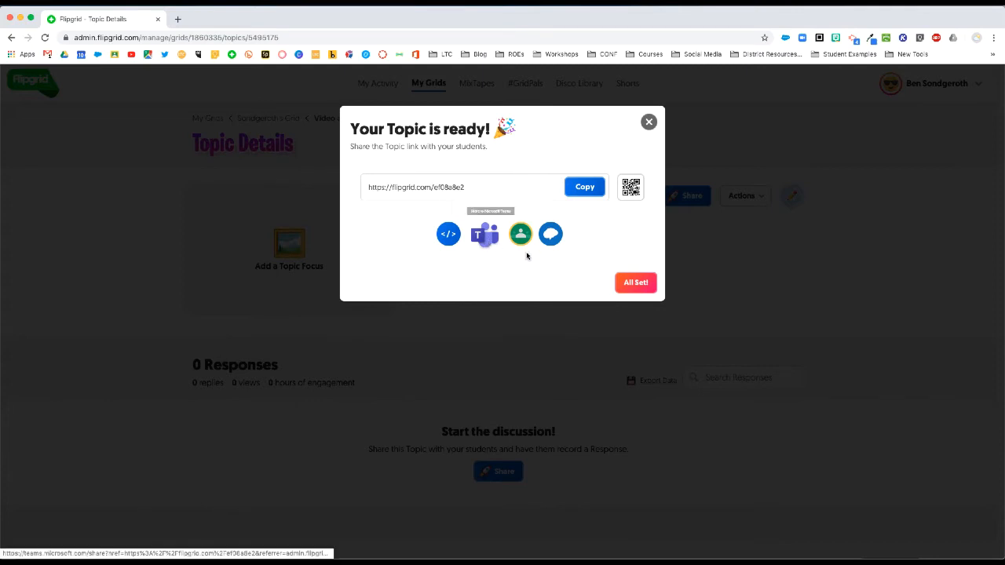
Step: Close the 'Your Topic is ready!' dialog with All Set!
click(635, 284)
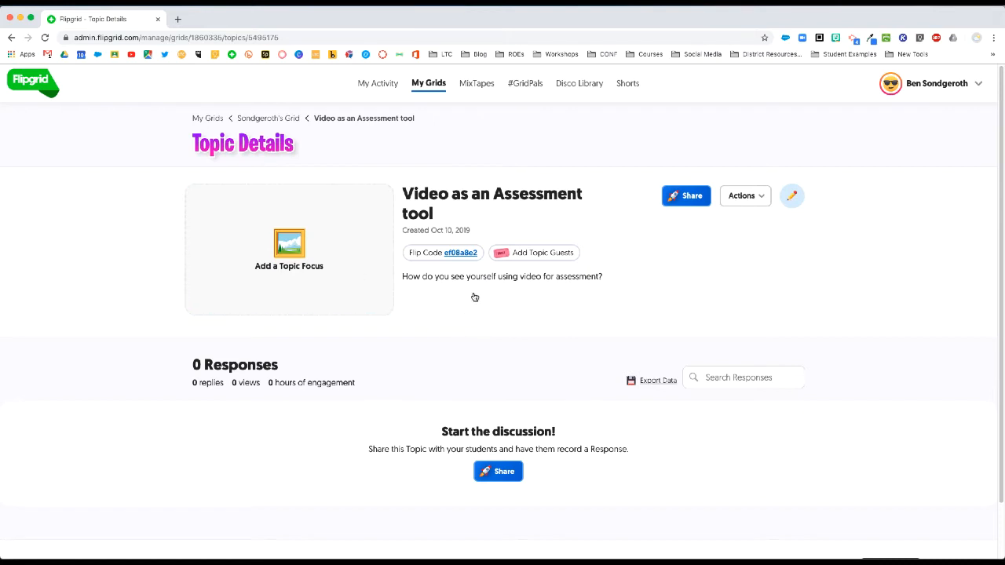